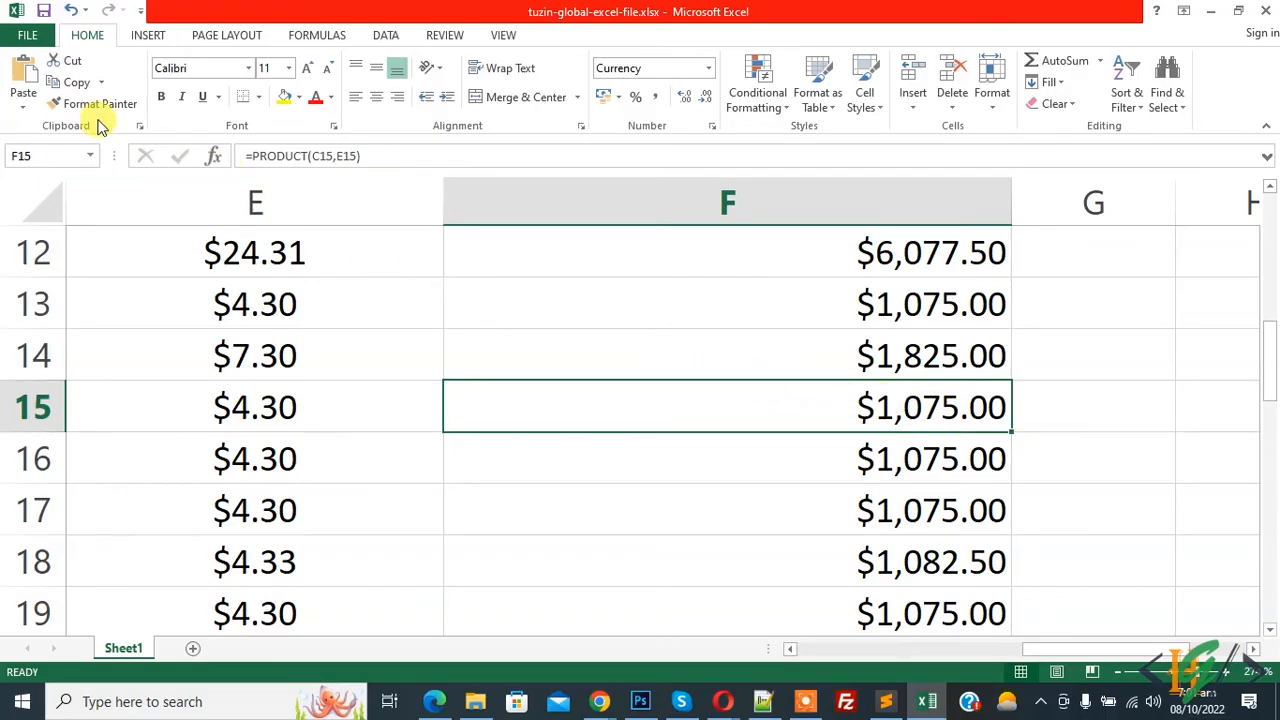
Reach the Advanced editing page of Excel Options via File > Options
left_click(27, 35)
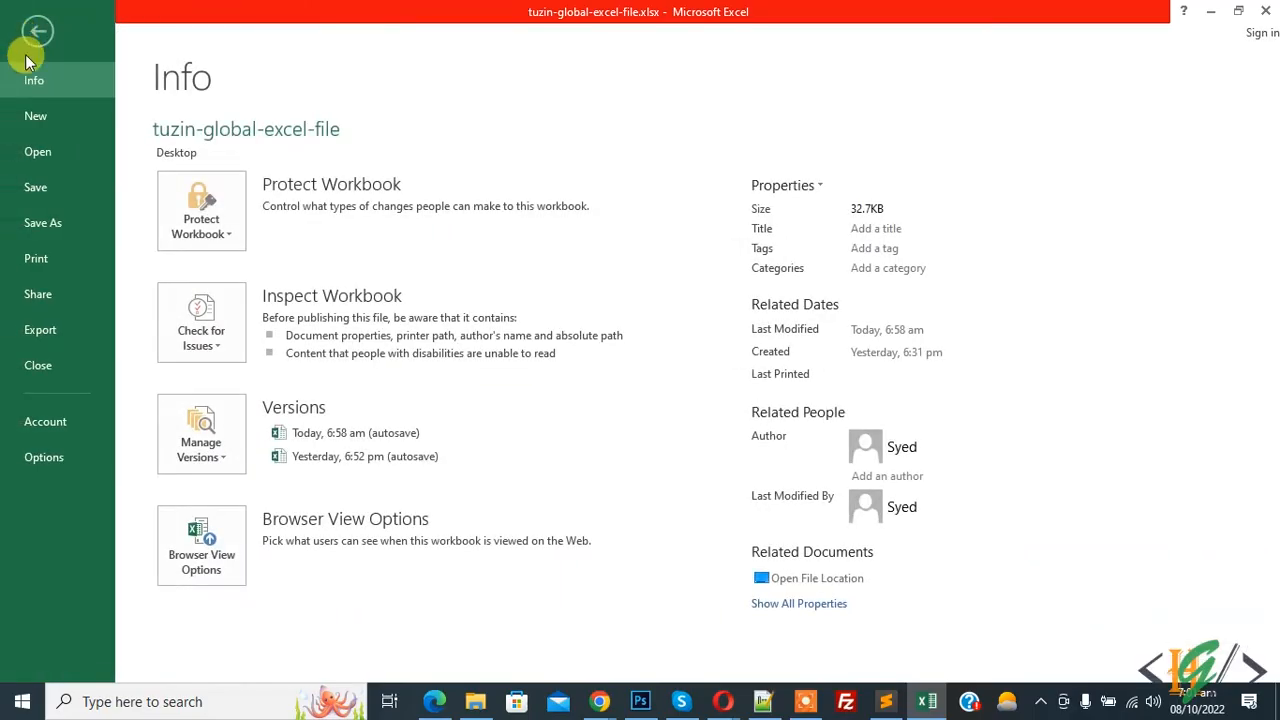
left_click(44, 457)
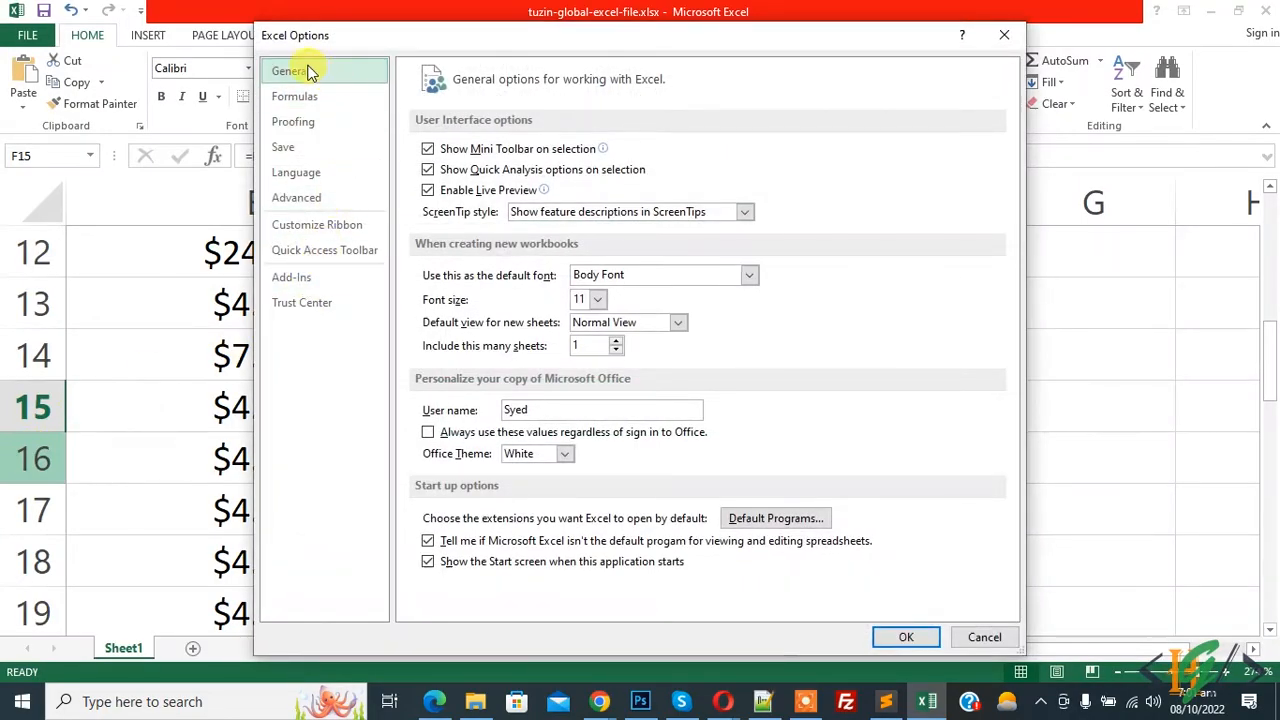
left_click(312, 204)
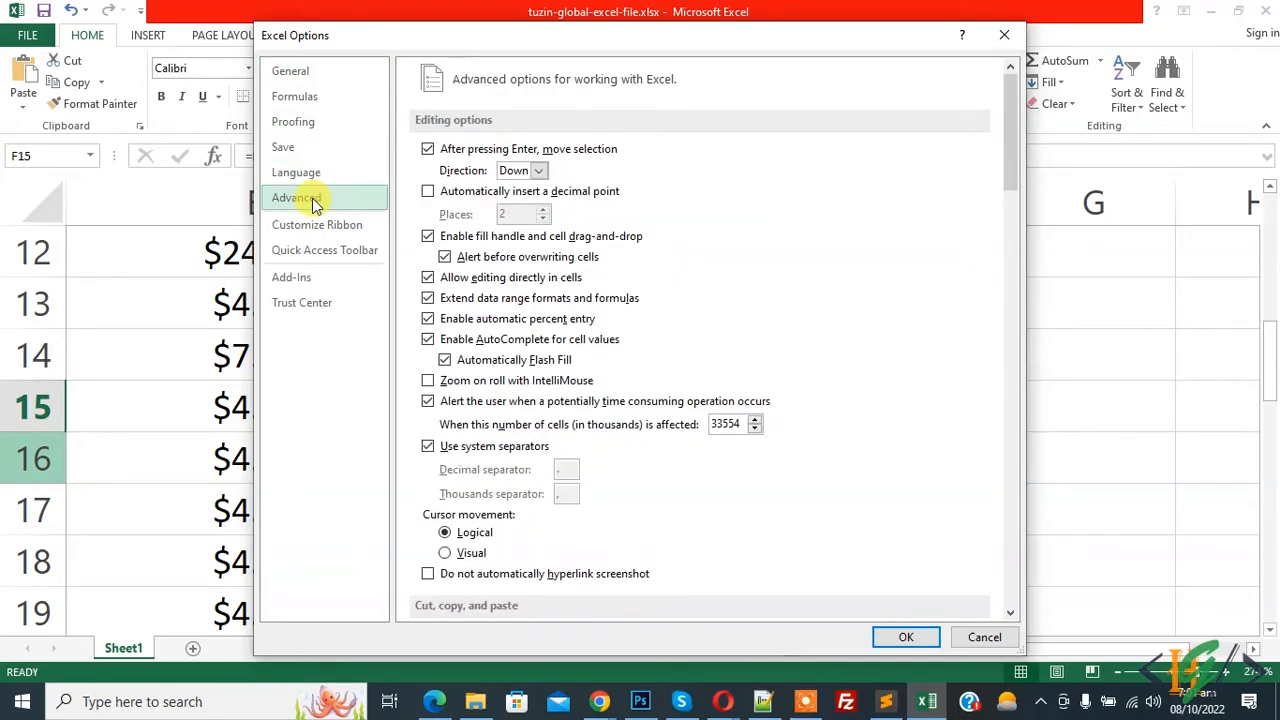
scroll(490, 214, "down", 1)
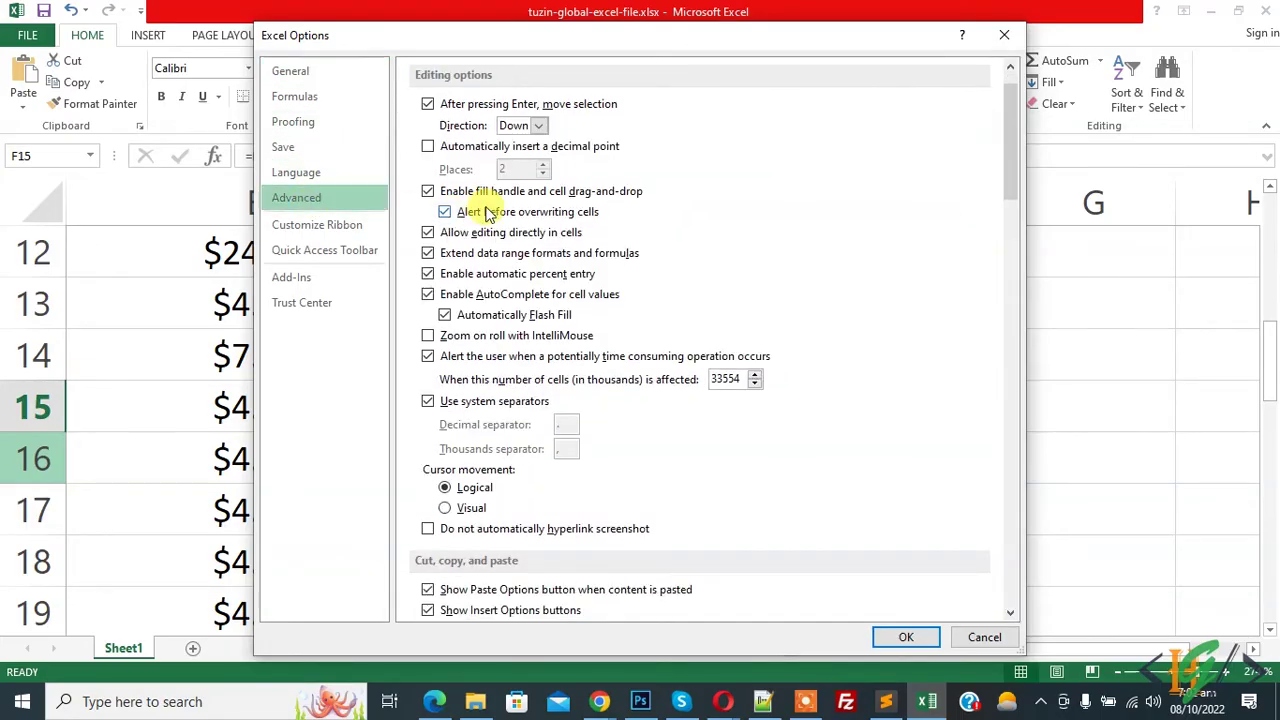
Turn off system separators and use ',' as decimal and '.' as thousands, giving amounts like $6.077,50
left_click(428, 401)
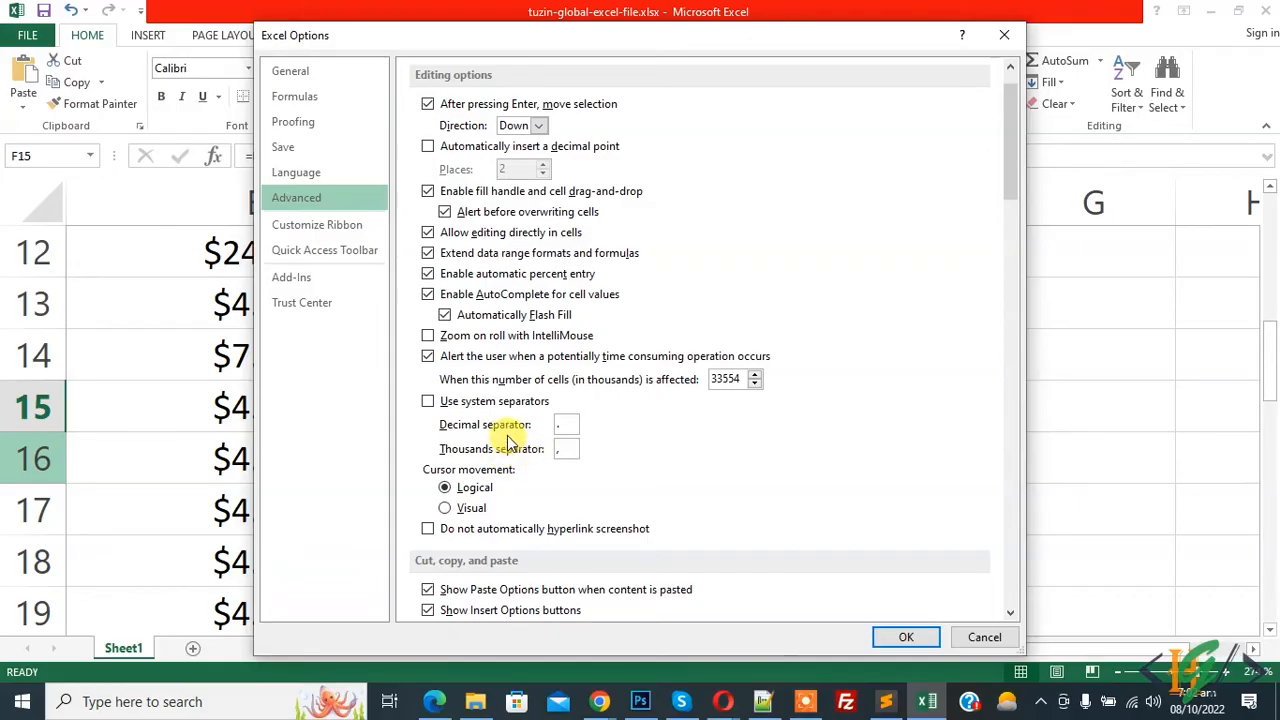
left_click(566, 425)
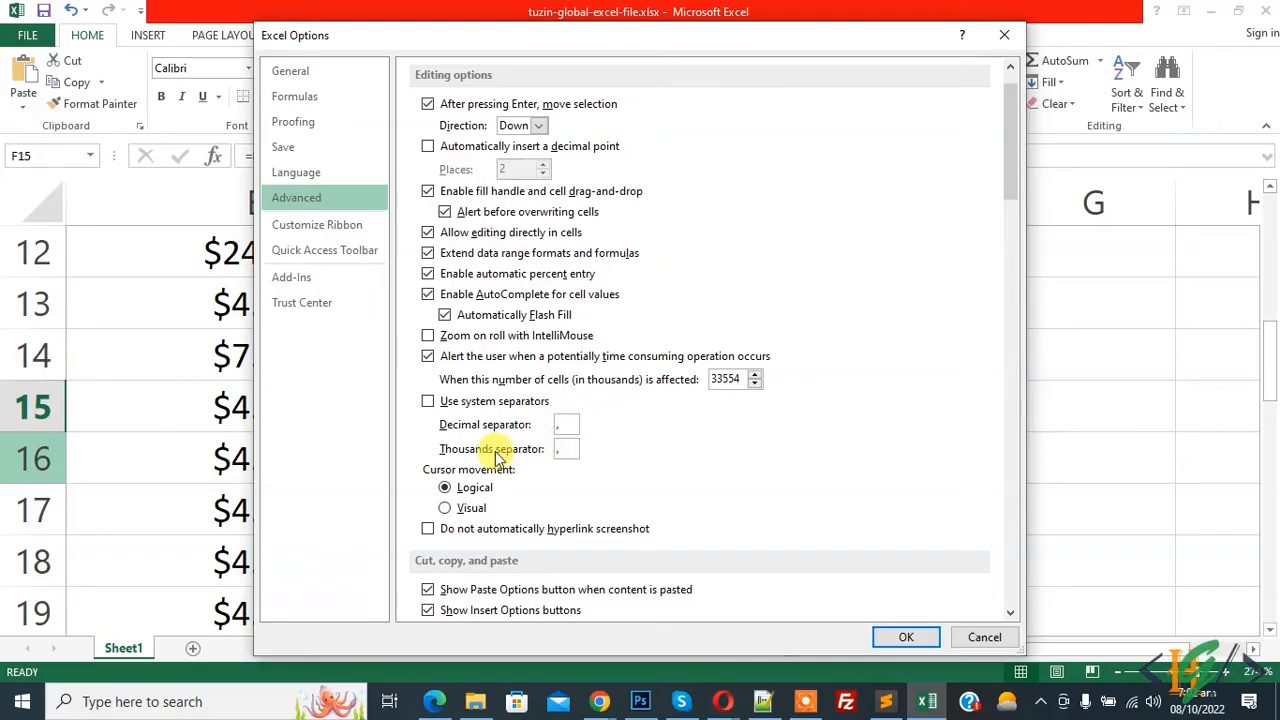
left_click(566, 449)
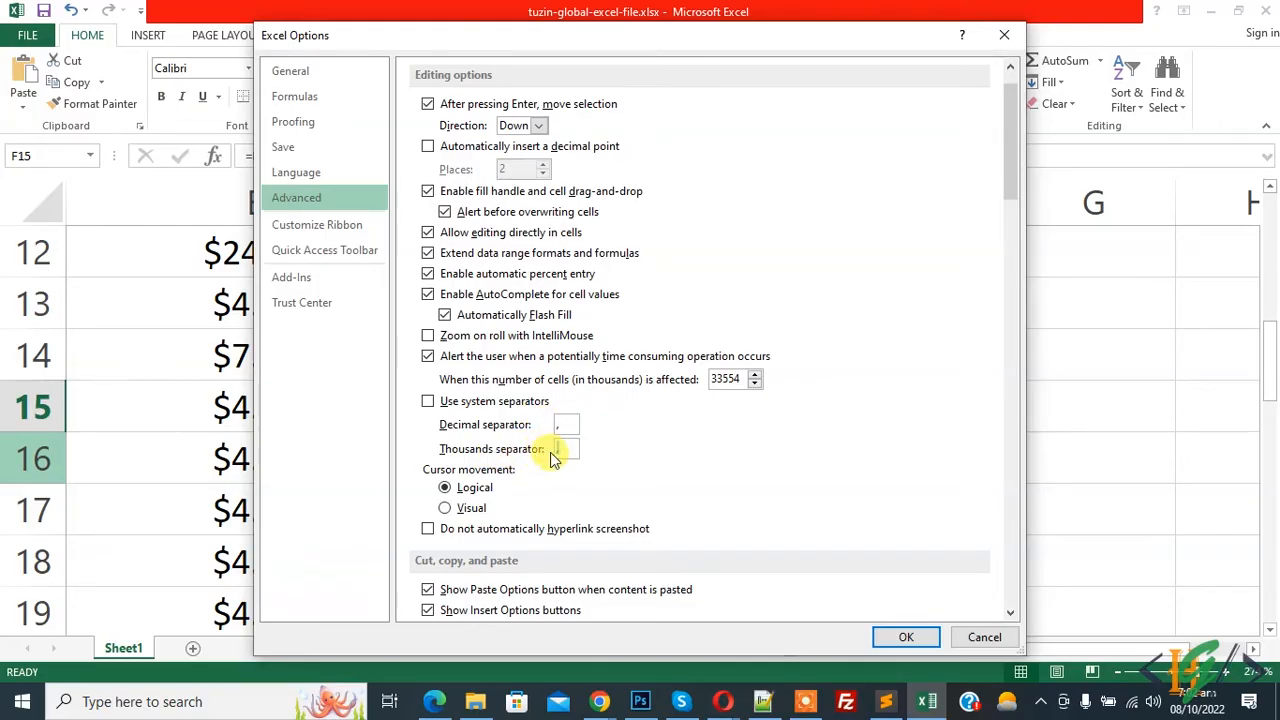
type(".")
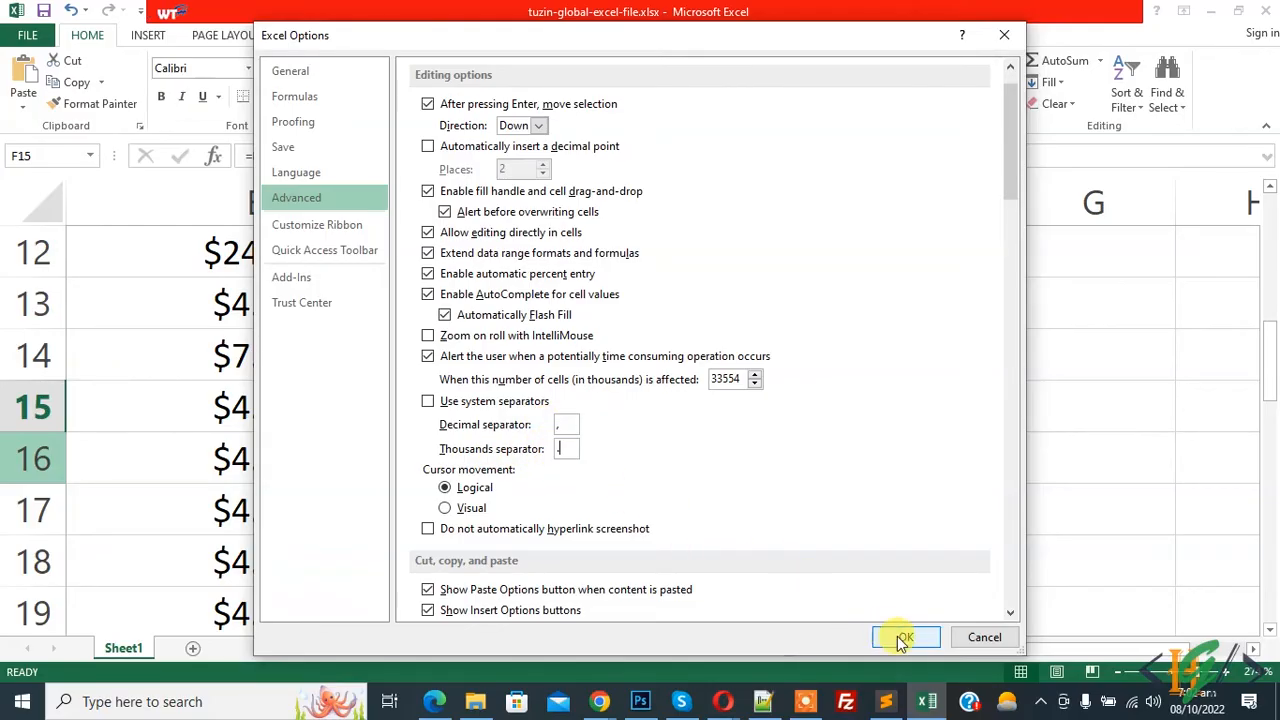
left_click(905, 637)
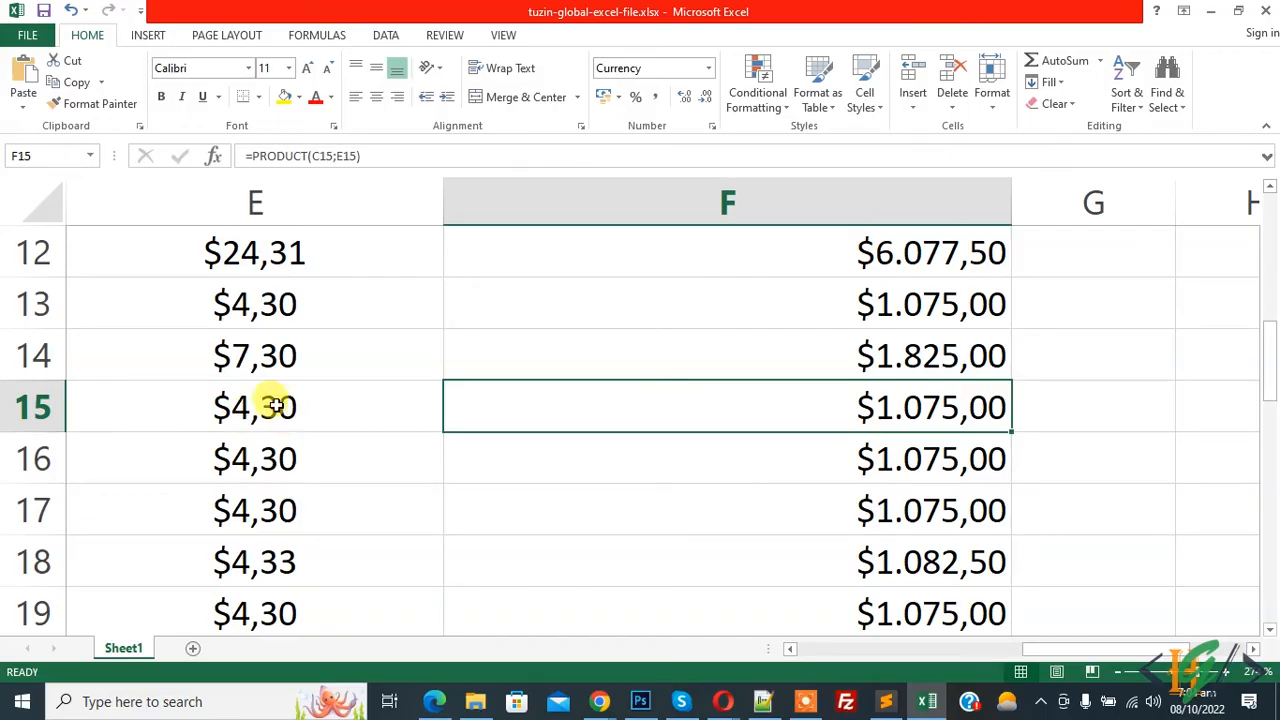
left_click(27, 35)
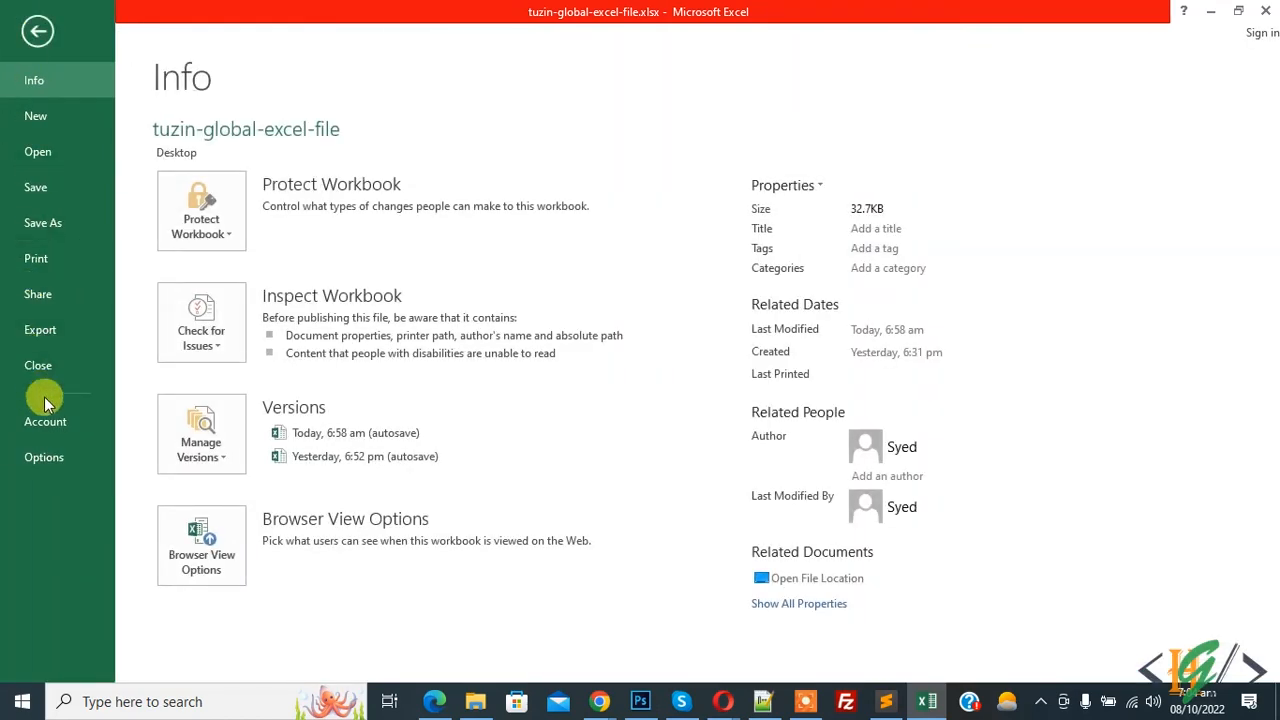
Re-enable system separators in Advanced options so amounts read like $6,077.50 again
left_click(44, 457)
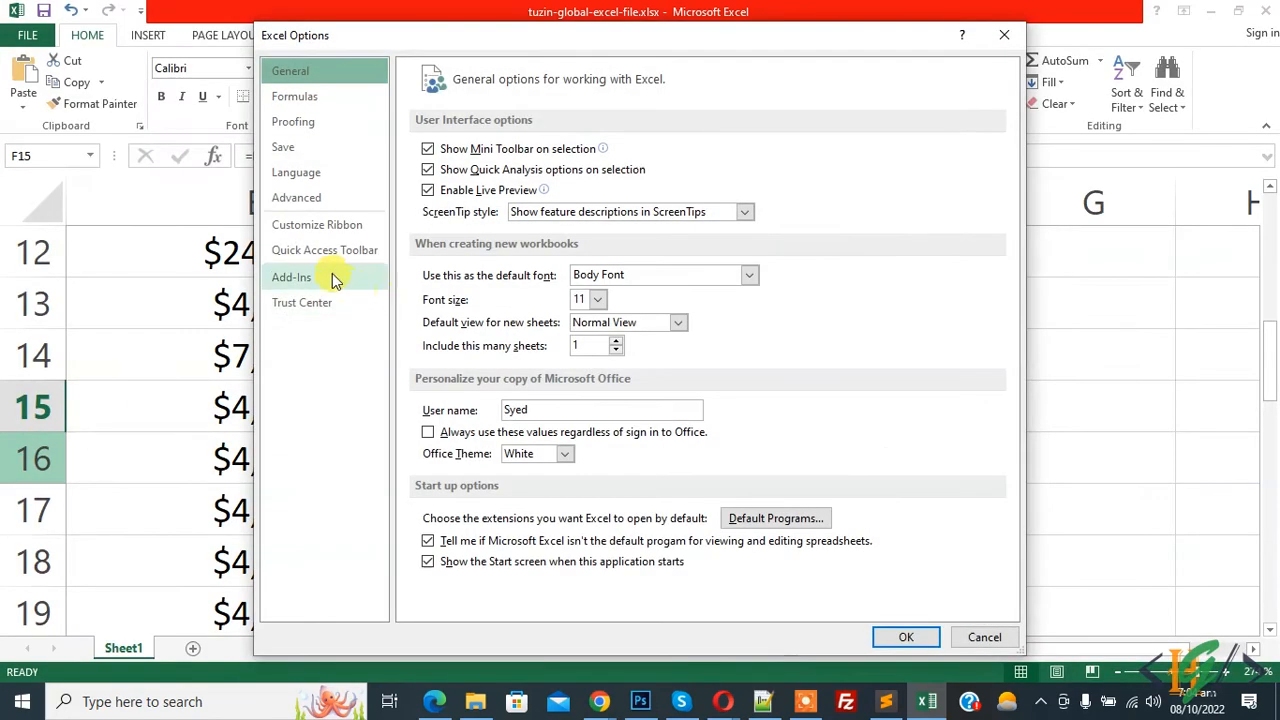
left_click(296, 197)
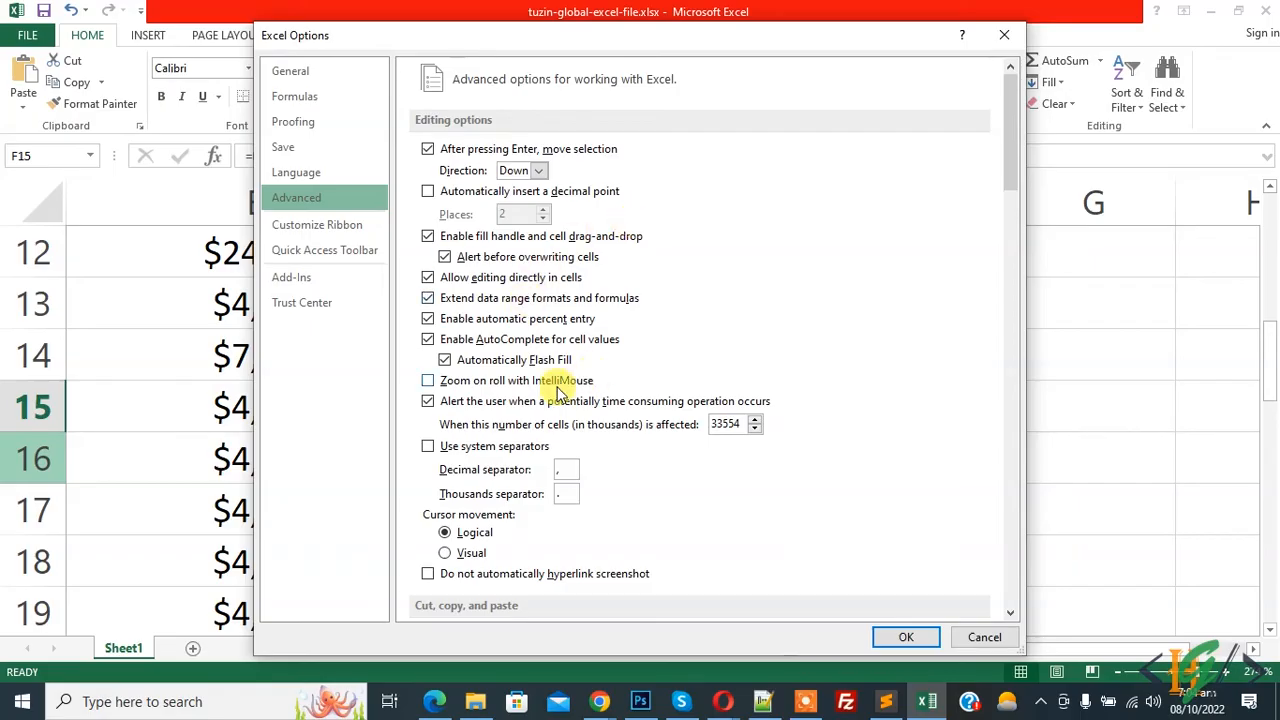
left_click(428, 446)
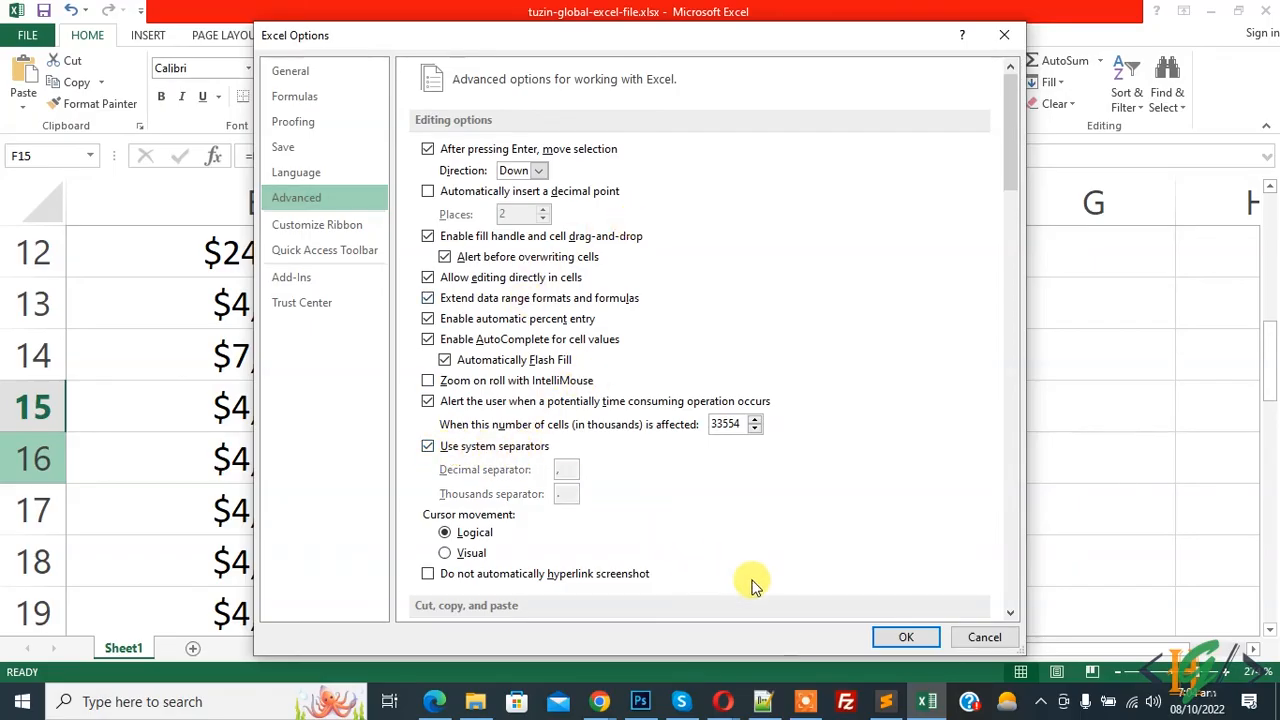
left_click(906, 637)
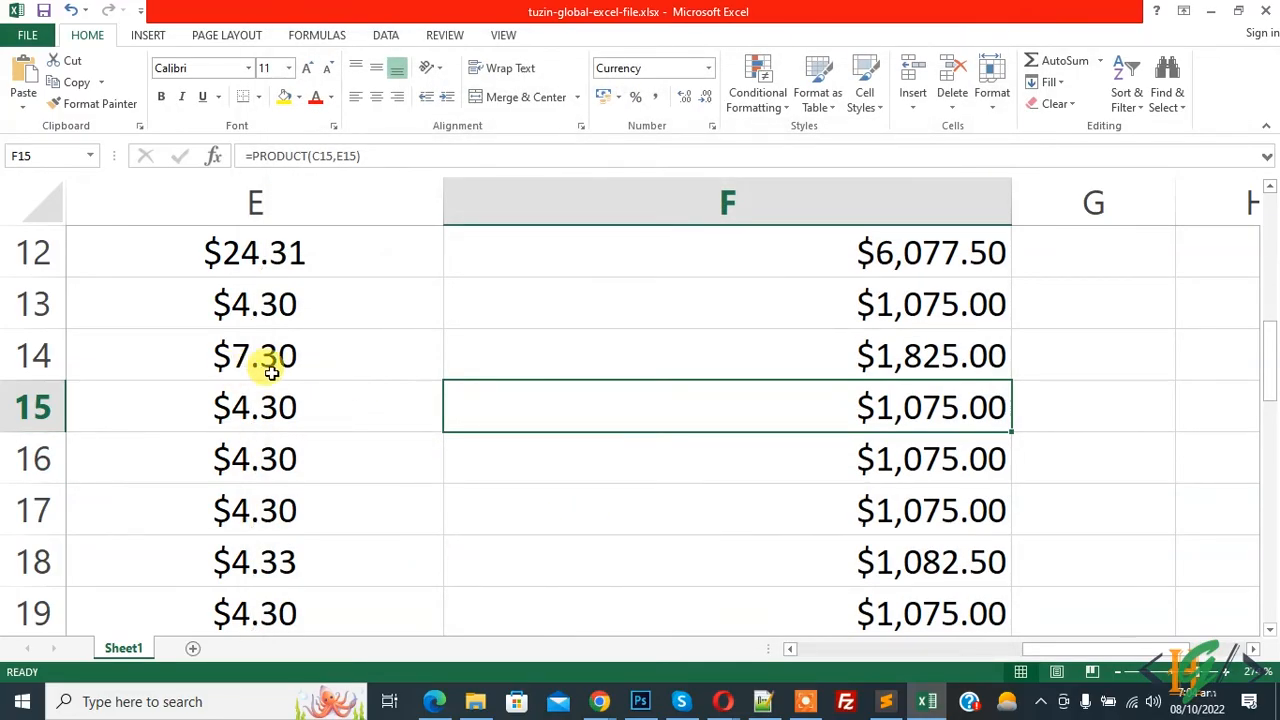